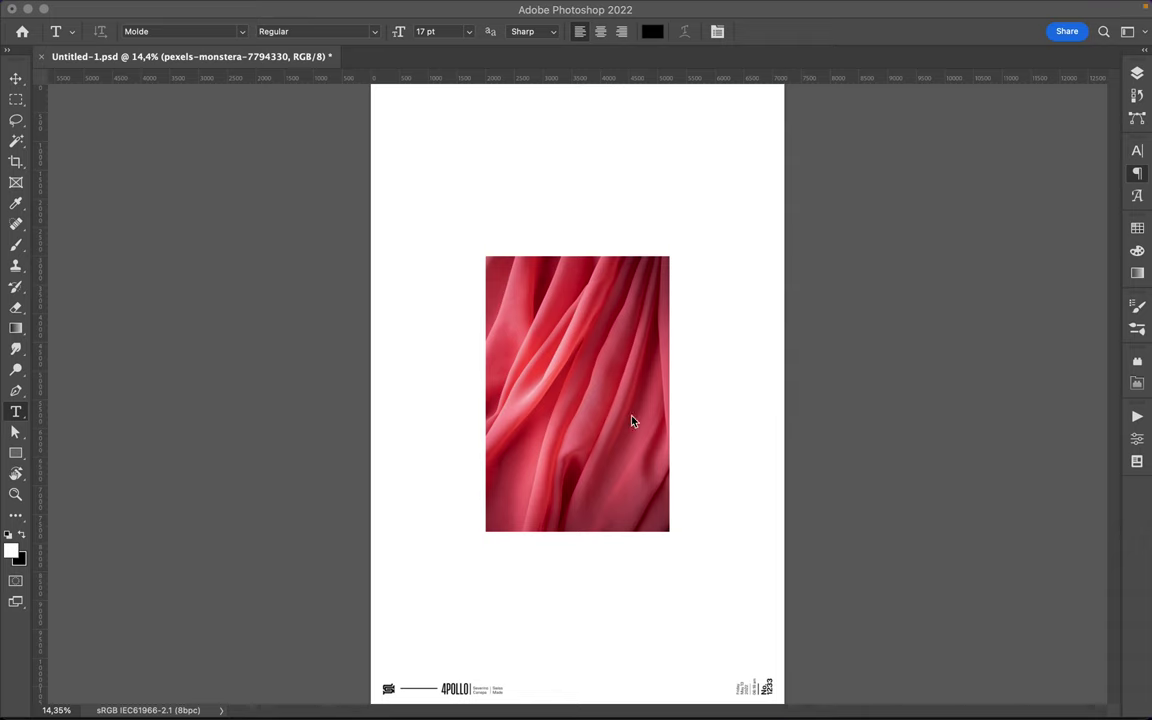
# Step: Move the fabric photo up-left and pull its layer out of the Layout group, then collapse Layout
pyautogui.press('v')
pyautogui.moveTo(604, 442); pyautogui.dragTo(576, 427)
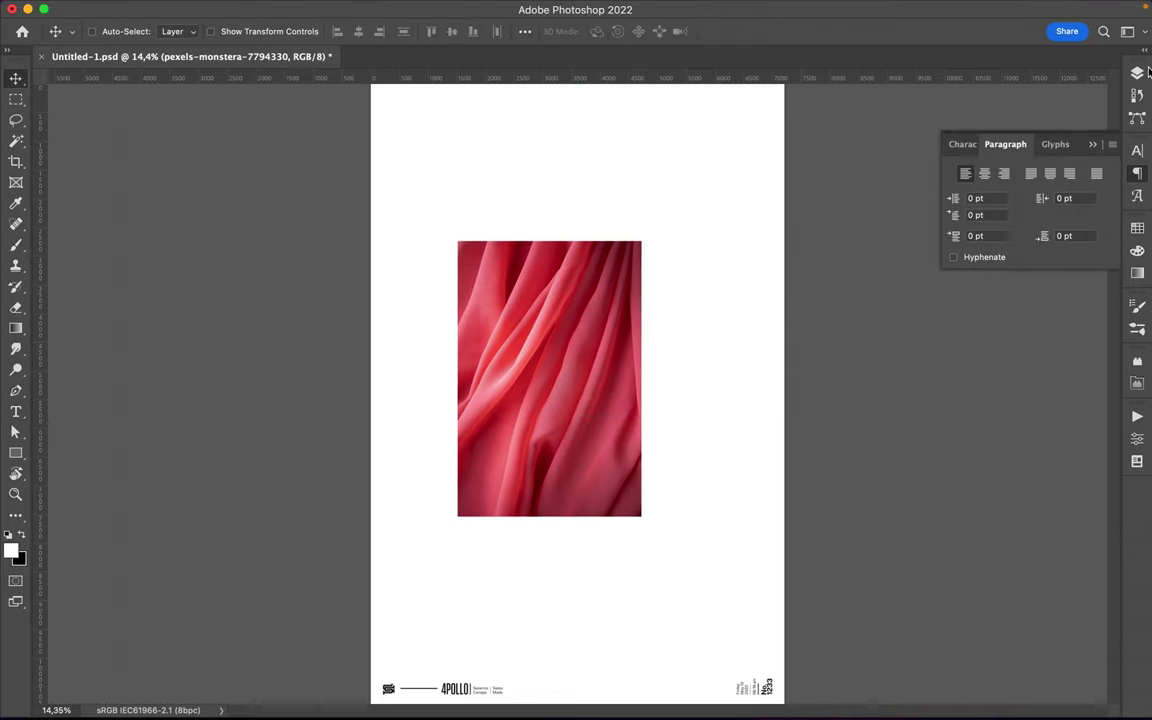
pyautogui.click(1137, 73)
pyautogui.moveTo(1030, 442); pyautogui.dragTo(1041, 590)
pyautogui.click(961, 160)
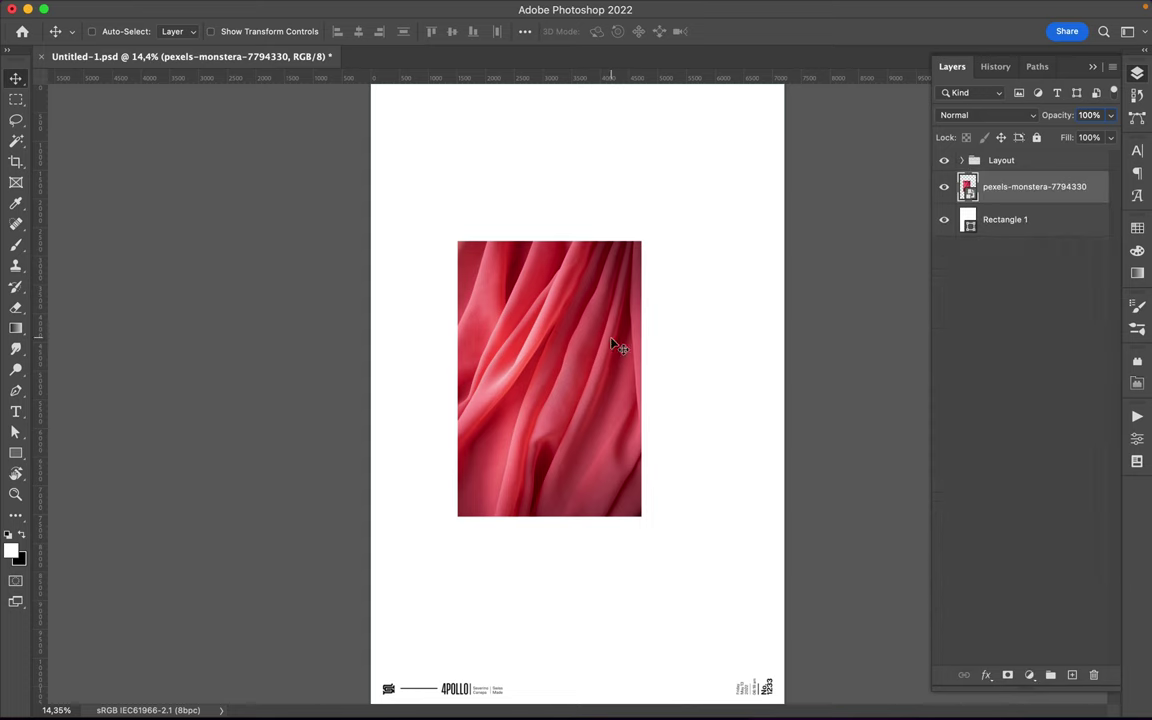
# Step: Add a new empty layer and ready the Brush tool with dark teal as the paint colour
pyautogui.press('b')
pyautogui.click(975, 222)
pyautogui.hotkey('ctrl', 'shift', 'alt', 'n')
pyautogui.rightClick(487, 430)
pyautogui.click(1137, 227)
pyautogui.click(1020, 270)
# Step: Paint thick teal bars along the photo's top-right and left edges and short strokes below it
pyautogui.press('F7')
pyautogui.moveTo(554, 240)
pyautogui.mouseDown()
pyautogui.moveTo(606, 239)
pyautogui.moveTo(642, 312)
pyautogui.mouseUp()
pyautogui.moveTo(498, 497)
pyautogui.mouseDown()
pyautogui.moveTo(498, 527)
pyautogui.moveTo(517, 521)
pyautogui.mouseUp()
pyautogui.moveTo(455, 208); pyautogui.dragTo(457, 362)
# Step: Add a new layer above Rectangle 1 and set a 1040 px Hard Round brush
pyautogui.click(1012, 256)
pyautogui.hotkey('ctrl', 'shift', 'alt', 'n')
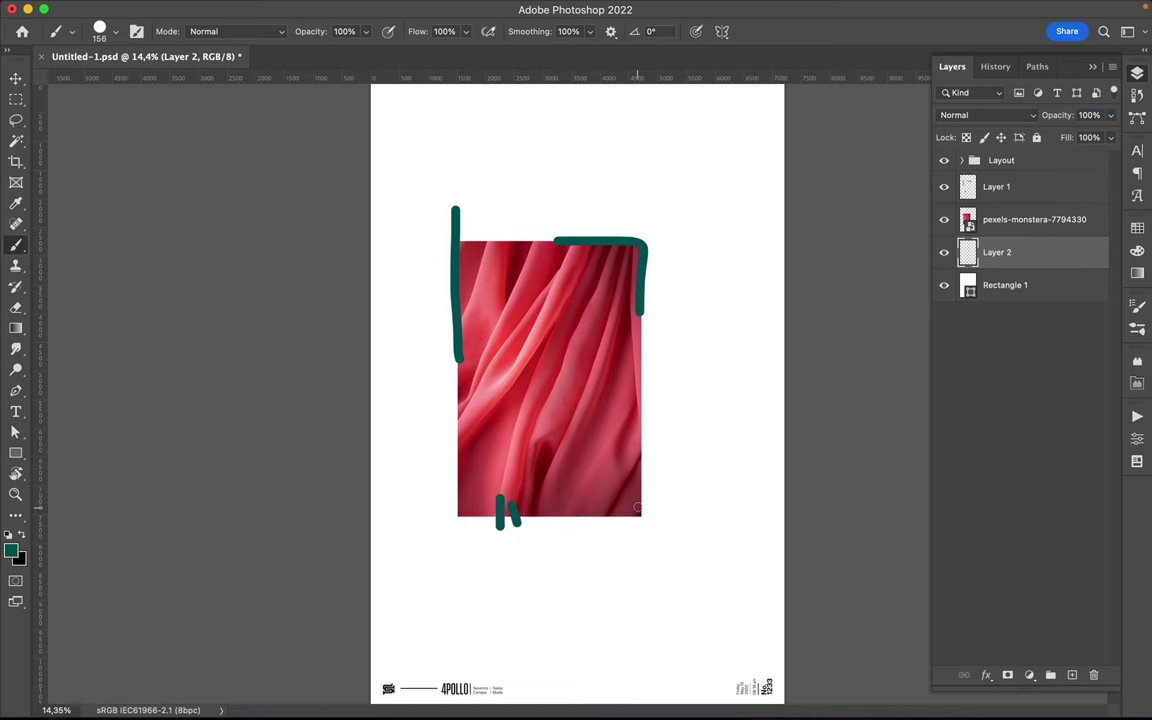
pyautogui.rightClick(652, 490)
pyautogui.write('1040')
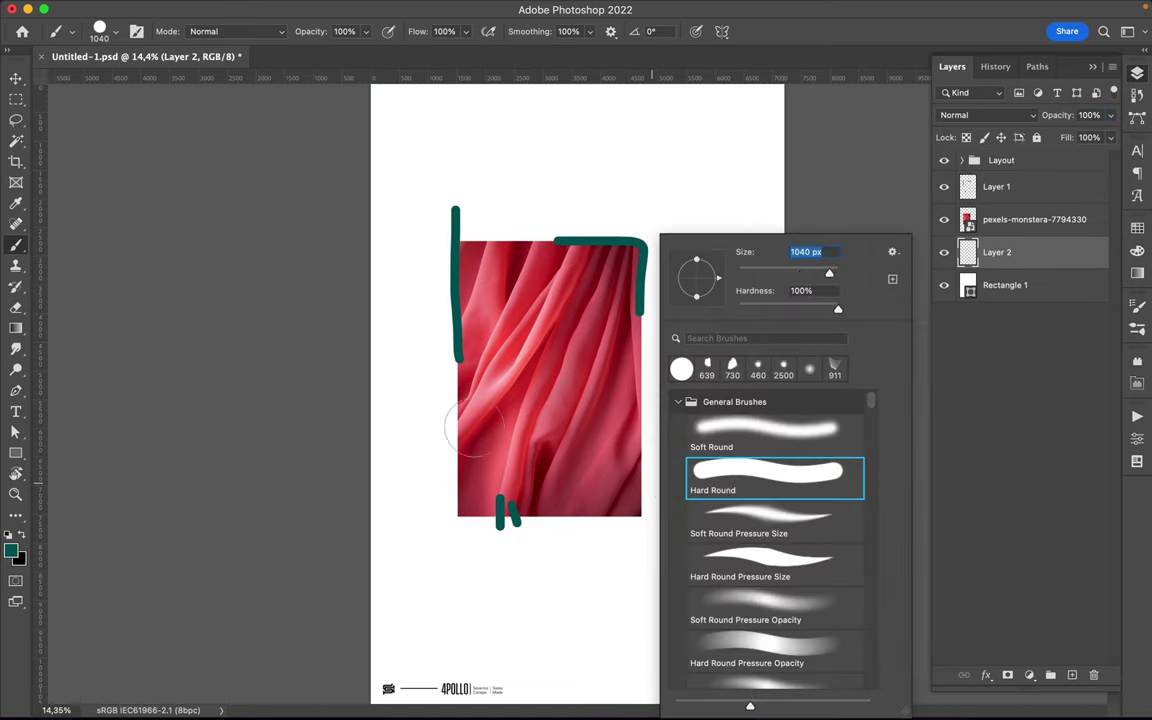
pyautogui.press('Return')
pyautogui.click(456, 426)
# Step: Paint large teal blobs around the photo's lower half and over its right side
pyautogui.moveTo(440, 428)
pyautogui.mouseDown()
pyautogui.moveTo(428, 470)
pyautogui.moveTo(655, 495)
pyautogui.moveTo(708, 435)
pyautogui.mouseUp()
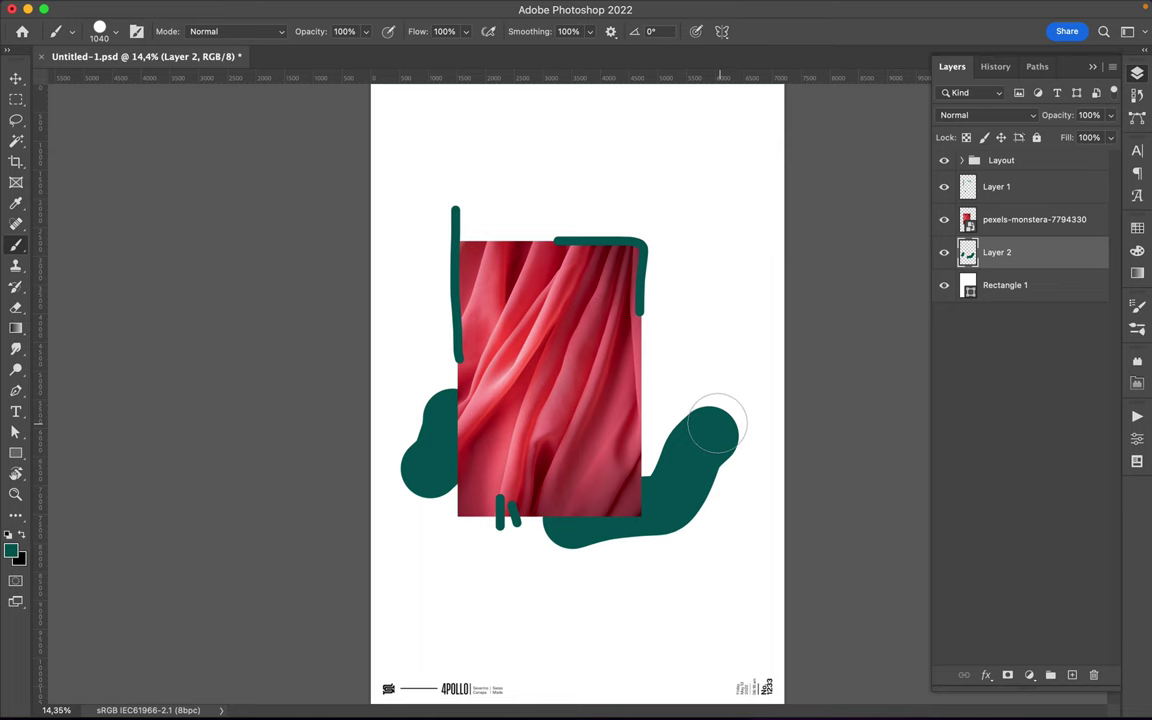
pyautogui.hotkey('alt', ']')
pyautogui.hotkey('alt', ']')
pyautogui.moveTo(590, 390); pyautogui.dragTo(655, 398)
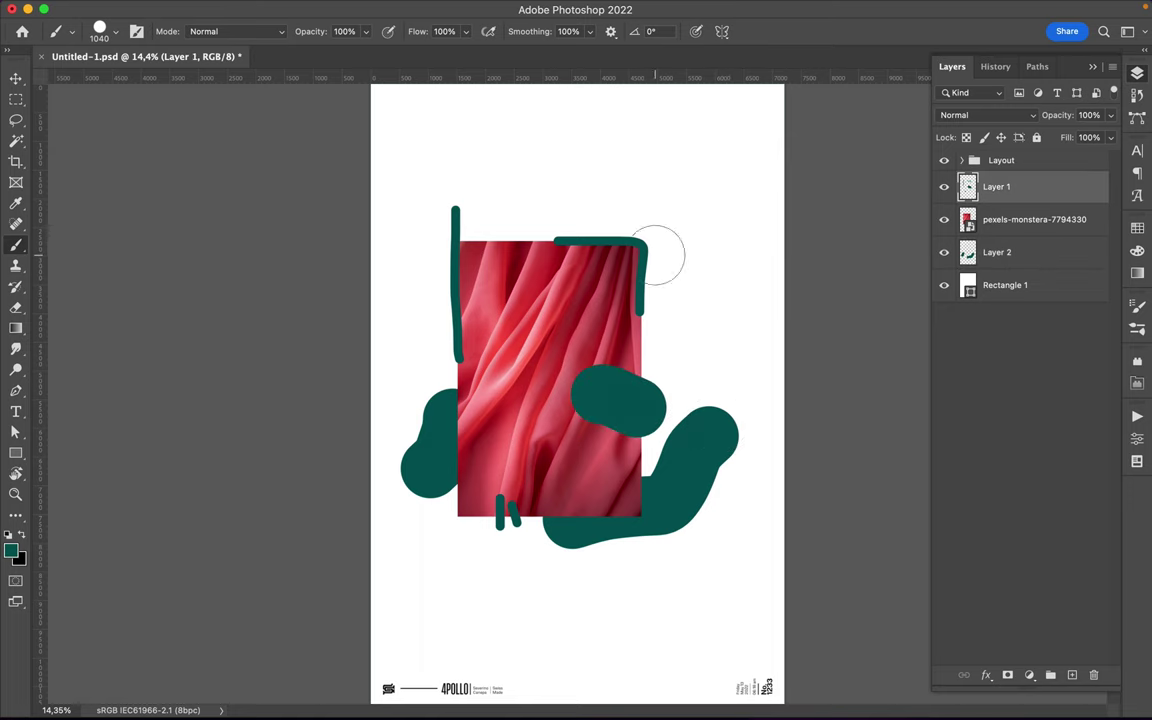
pyautogui.rightClick(661, 252)
# Step: With an 11 px brush, trace thin teal lines along the photo's left, bottom and right edges
pyautogui.write('11')
pyautogui.press('Return')
pyautogui.moveTo(459, 353); pyautogui.dragTo(459, 393)
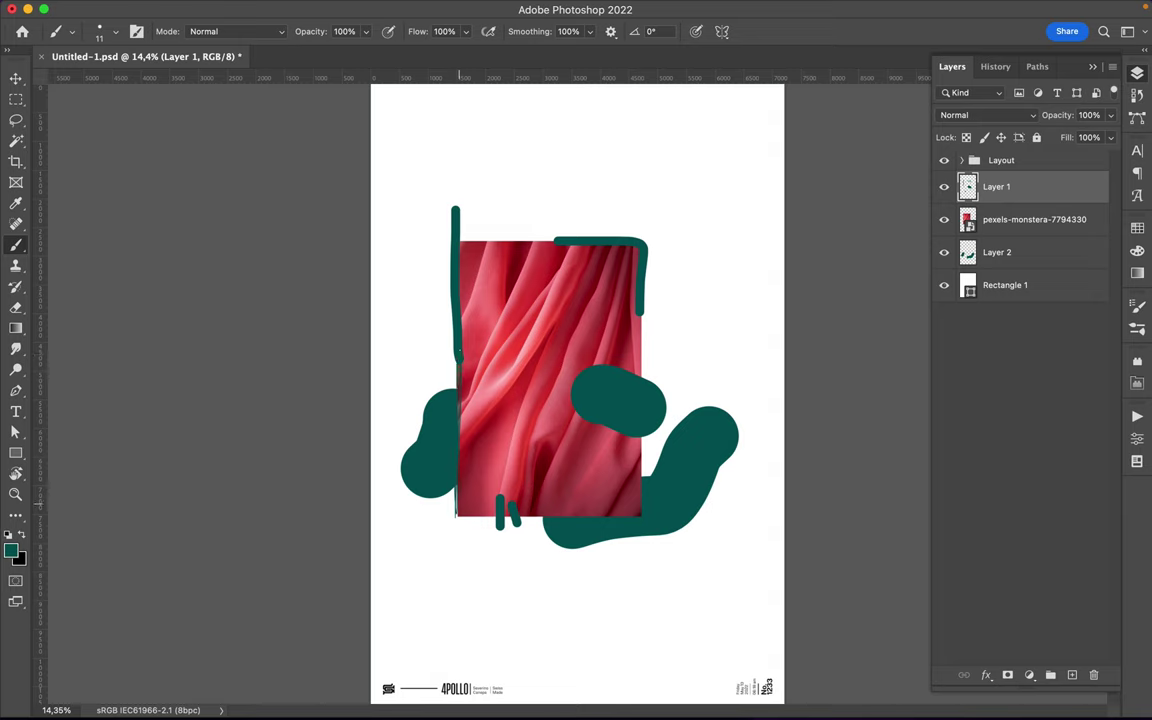
pyautogui.moveTo(456, 515); pyautogui.dragTo(500, 518)
pyautogui.moveTo(641, 378); pyautogui.dragTo(642, 305)
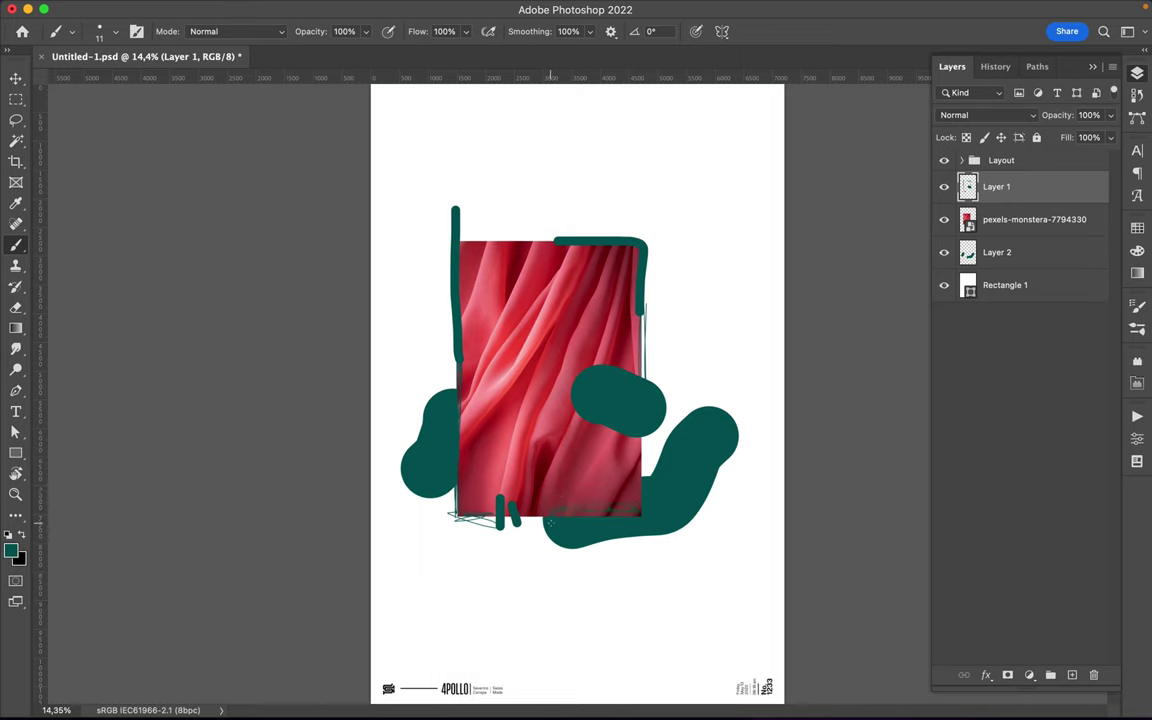
# Step: Add thin scribbled circles top-left, a zigzag on the left and a curve near the right edge
pyautogui.moveTo(441, 246)
pyautogui.mouseDown()
pyautogui.moveTo(501, 226)
pyautogui.moveTo(497, 247)
pyautogui.mouseUp()
pyautogui.moveTo(572, 231); pyautogui.dragTo(652, 268)
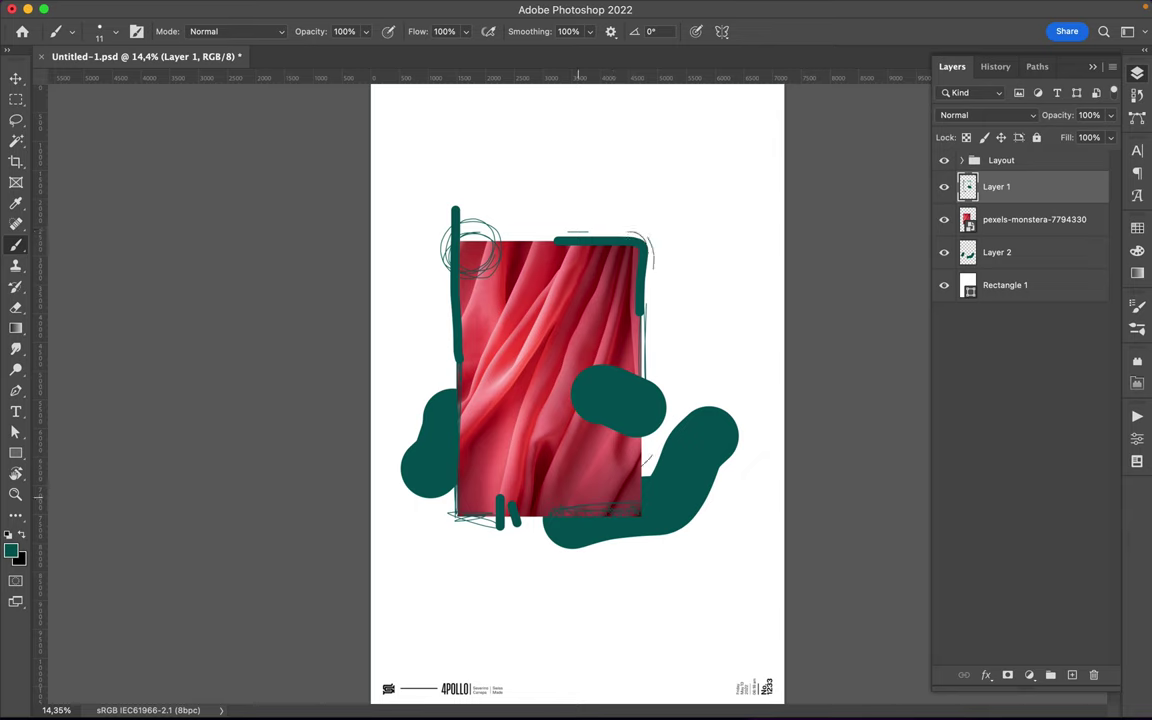
pyautogui.moveTo(415, 367); pyautogui.dragTo(456, 350)
pyautogui.moveTo(610, 473); pyautogui.dragTo(650, 458)
pyautogui.moveTo(784, 137); pyautogui.dragTo(742, 243)
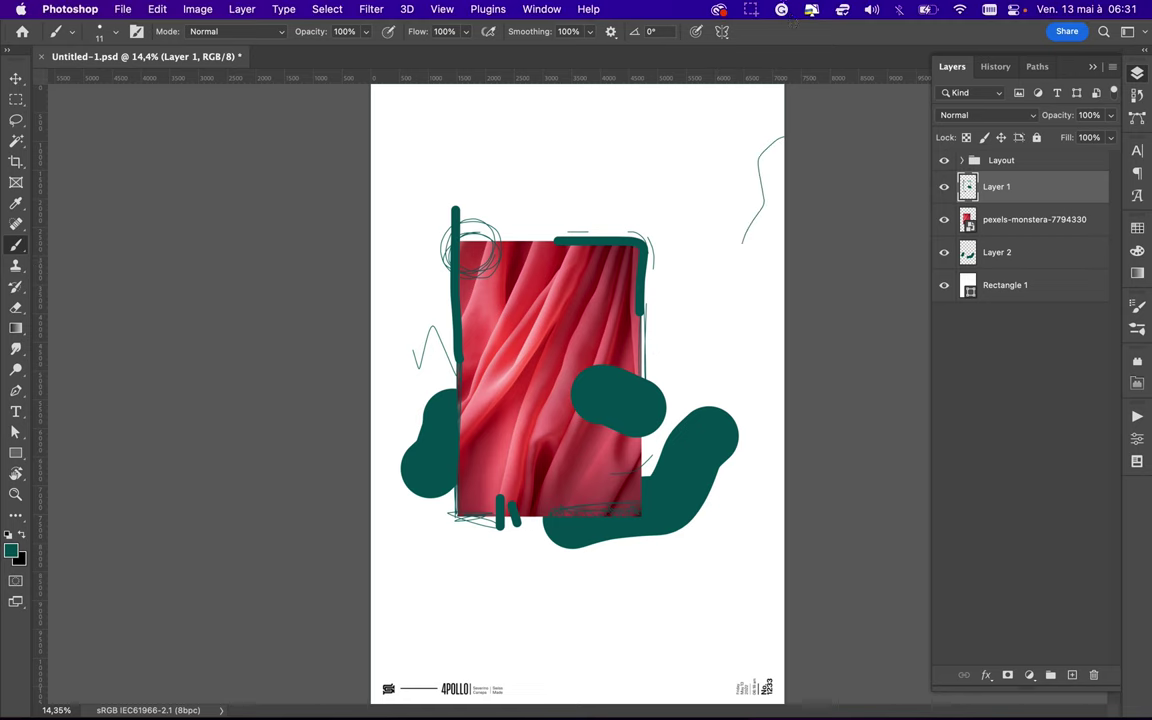
pyautogui.click(811, 10)
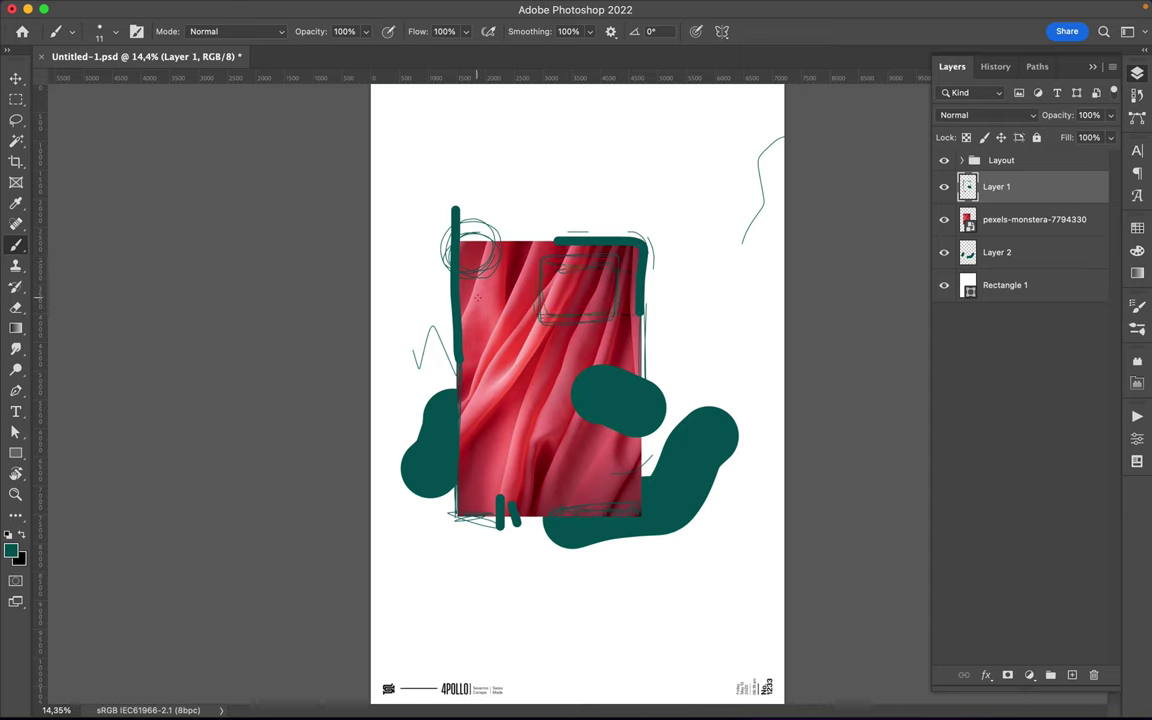
# Step: Scribble thin loops at the upper left and short ticks radiating from the right blob
pyautogui.moveTo(420, 228); pyautogui.dragTo(474, 187)
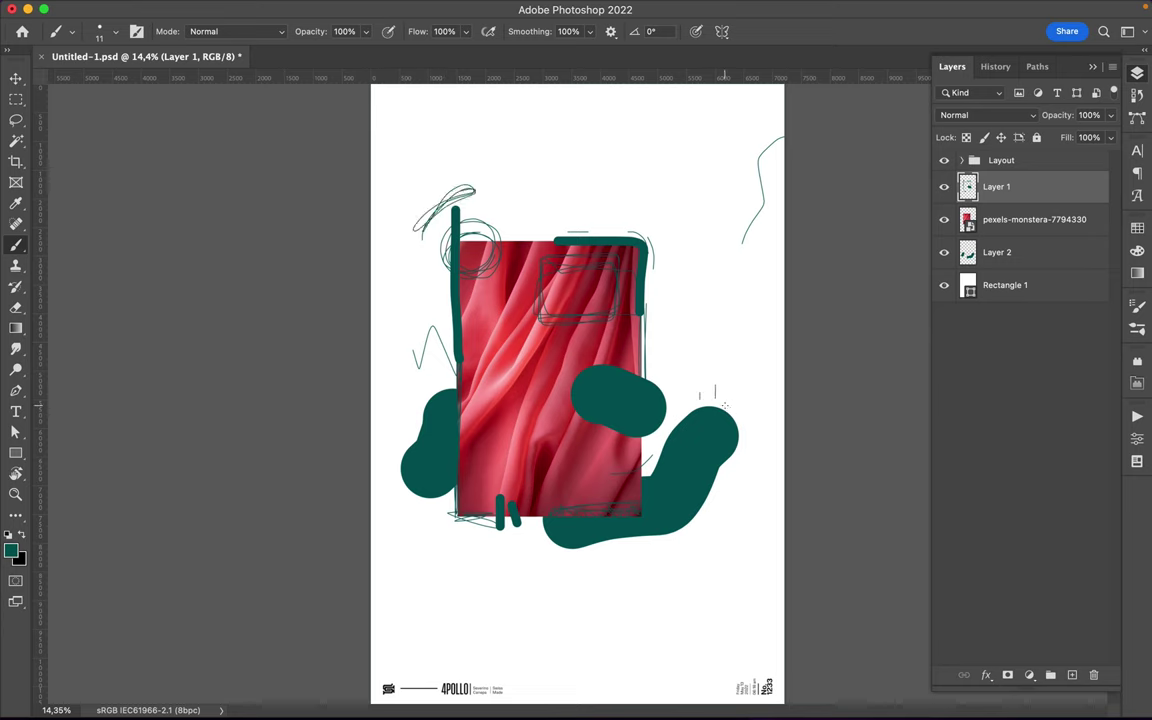
pyautogui.moveTo(716, 383)
pyautogui.mouseDown()
pyautogui.moveTo(715, 399)
pyautogui.moveTo(752, 420)
pyautogui.moveTo(762, 446)
pyautogui.mouseUp()
pyautogui.moveTo(742, 462); pyautogui.dragTo(738, 467)
pyautogui.moveTo(683, 384); pyautogui.dragTo(688, 404)
# Step: At 38 px brush size, add strokes at the top-left and a horizontal line off the photo's right
pyautogui.rightClick(480, 216)
pyautogui.moveTo(626, 272); pyautogui.dragTo(634, 272)
pyautogui.press('Return')
pyautogui.moveTo(497, 245); pyautogui.dragTo(501, 217)
pyautogui.moveTo(615, 337); pyautogui.dragTo(676, 337)
pyautogui.moveTo(451, 213); pyautogui.dragTo(425, 227)
# Step: Add a line under the bottom blob, a narrow loop on the left edge and a rising line above
pyautogui.moveTo(543, 541); pyautogui.dragTo(620, 551)
pyautogui.moveTo(465, 405); pyautogui.dragTo(465, 425)
pyautogui.moveTo(468, 503); pyautogui.dragTo(484, 500)
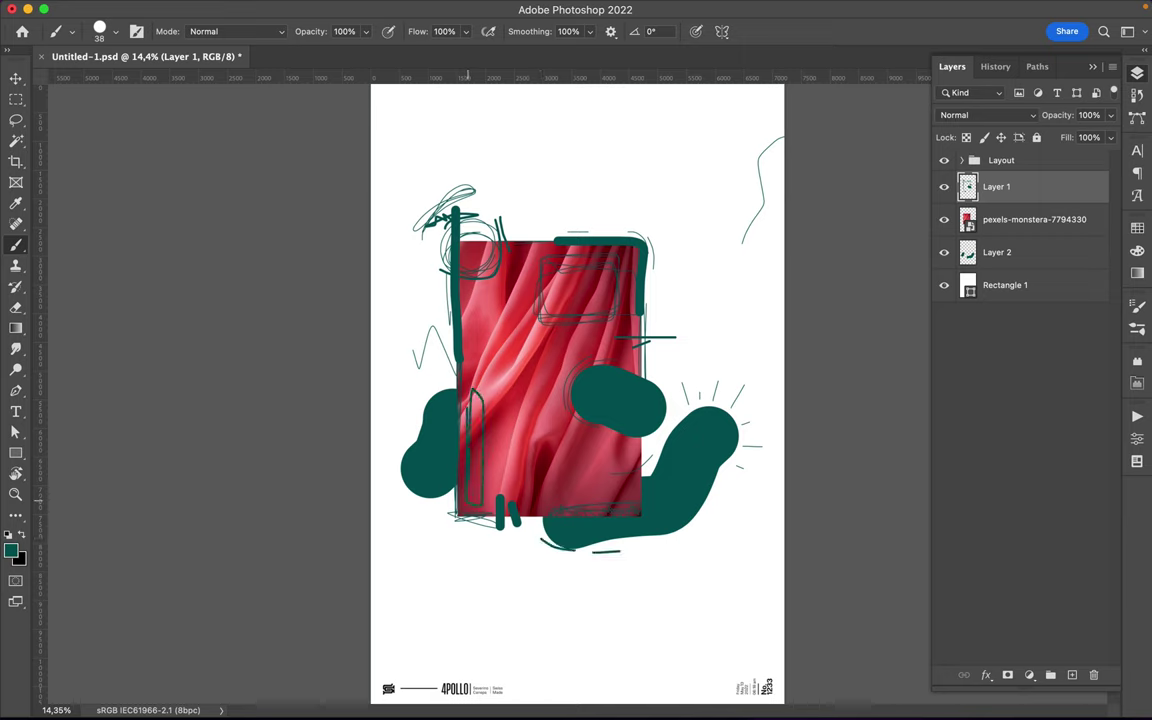
pyautogui.moveTo(403, 293); pyautogui.dragTo(450, 322)
pyautogui.moveTo(510, 238); pyautogui.dragTo(583, 165)
# Step: Pick light cyan as the paint colour and add a new layer above Layer 1
pyautogui.click(1137, 250)
pyautogui.click(946, 266)
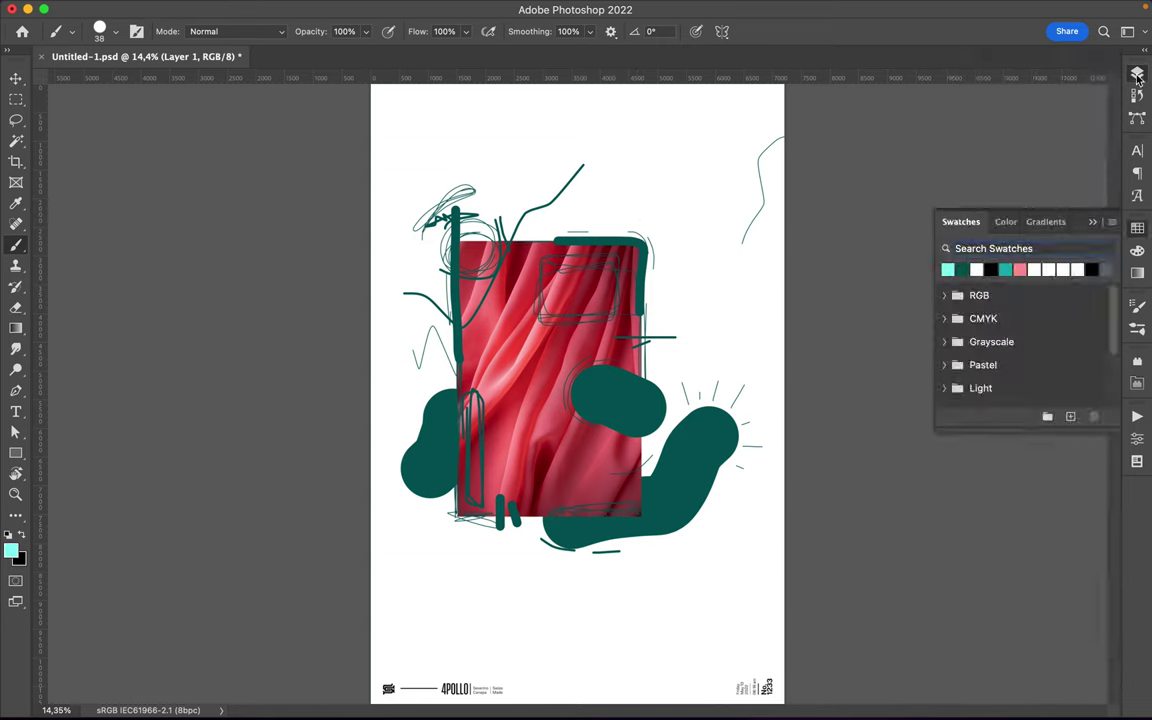
pyautogui.click(1137, 250)
pyautogui.click(1072, 675)
# Step: Paint light cyan curves and squiggles across the photo's bottom, the right blob, and small loops
pyautogui.moveTo(564, 489); pyautogui.dragTo(676, 463)
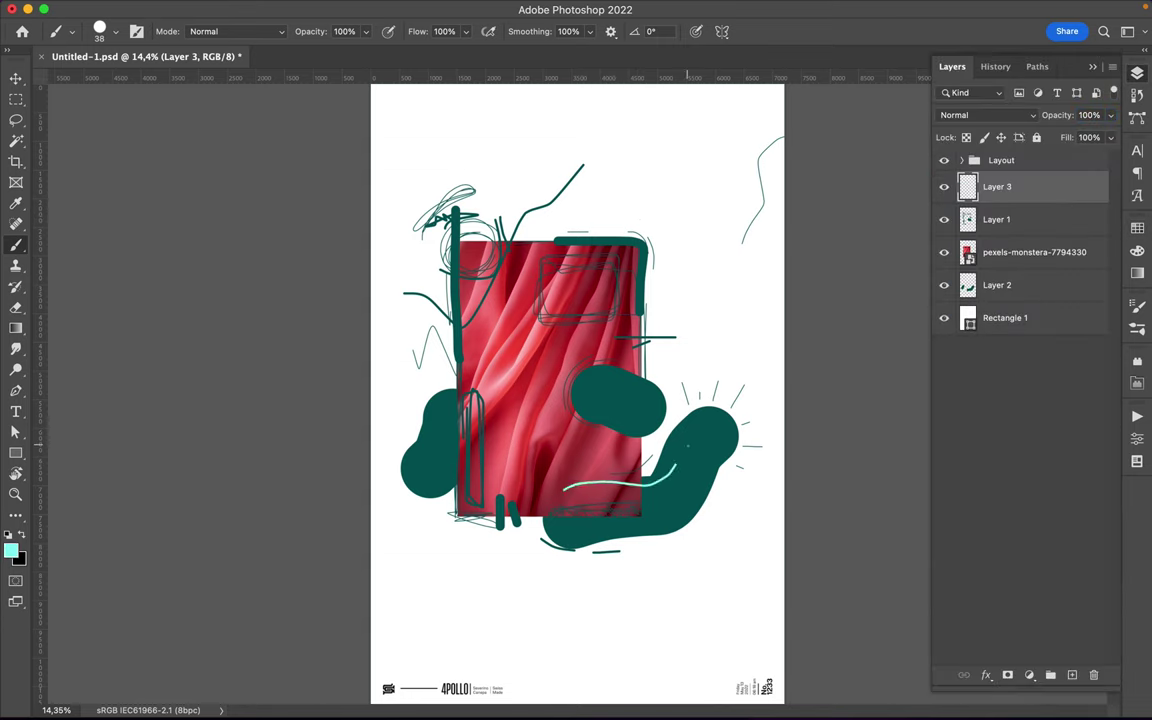
pyautogui.moveTo(598, 550)
pyautogui.mouseDown()
pyautogui.moveTo(738, 518)
pyautogui.moveTo(692, 450)
pyautogui.moveTo(710, 425)
pyautogui.moveTo(698, 415)
pyautogui.mouseUp()
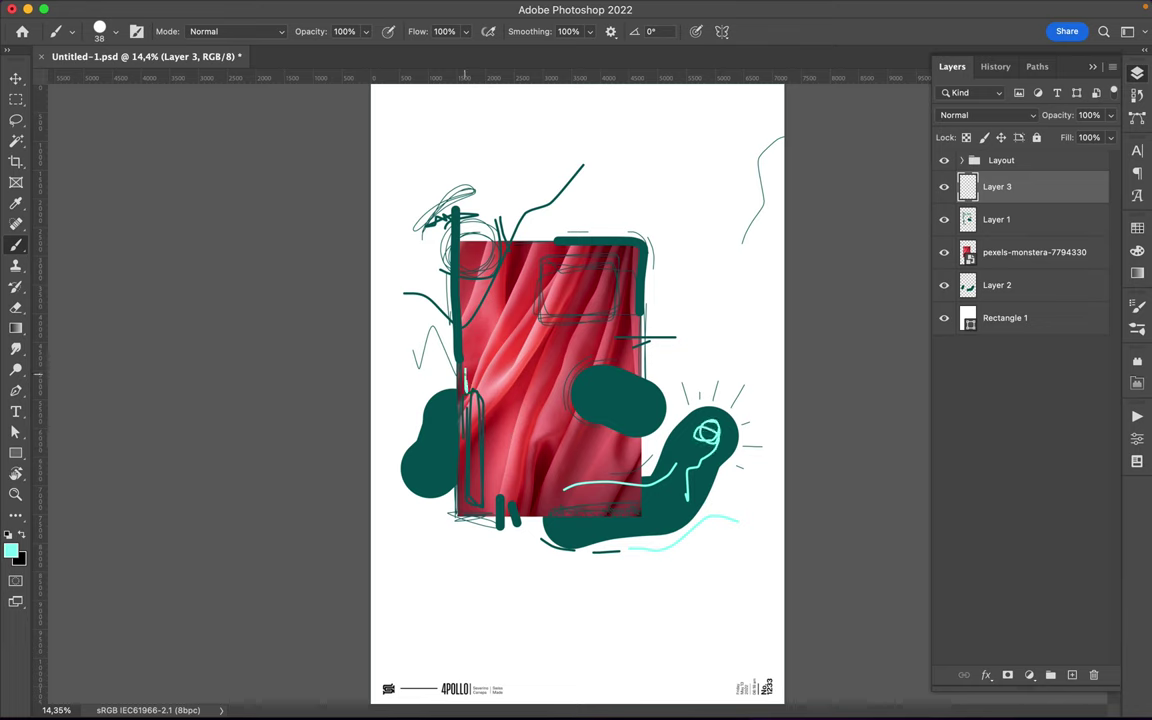
pyautogui.moveTo(465, 388); pyautogui.dragTo(470, 368)
pyautogui.moveTo(607, 273); pyautogui.dragTo(603, 281)
# Step: With a 4 px brush, retrace the small cyan circle and hatch fine strokes on the teal hand blob
pyautogui.rightClick(541, 250)
pyautogui.write('4')
pyautogui.press('Return')
pyautogui.moveTo(418, 481); pyautogui.dragTo(422, 450)
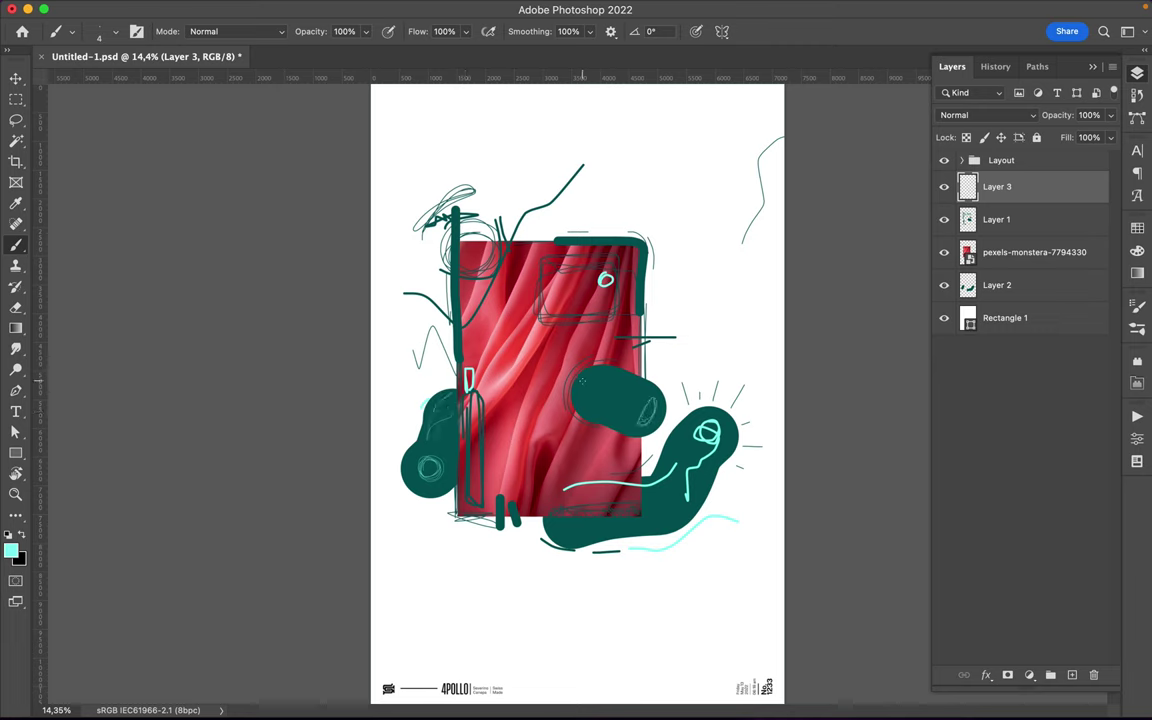
pyautogui.moveTo(651, 521); pyautogui.dragTo(668, 505)
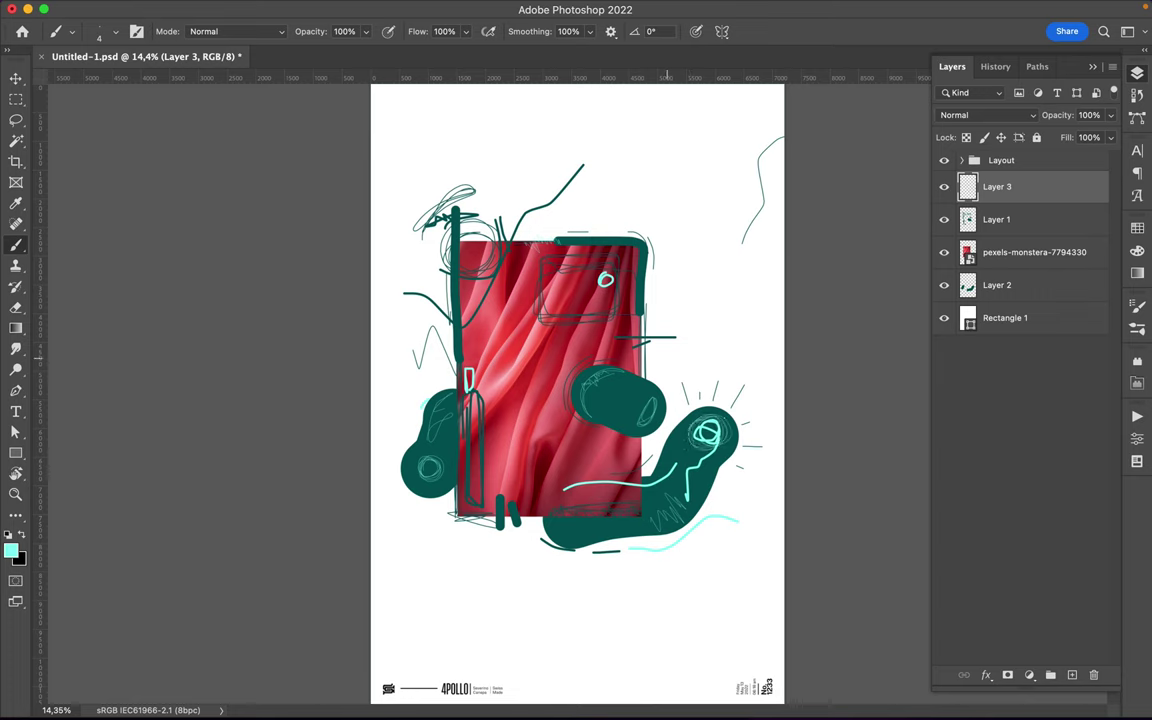
# Step: At 100 px, draw a cyan zigzag, a D shape, a long check stroke and a top-right curve
pyautogui.rightClick(665, 240)
pyautogui.moveTo(792, 278); pyautogui.dragTo(796, 276)
pyautogui.click(429, 413)
pyautogui.moveTo(443, 504); pyautogui.dragTo(495, 600)
pyautogui.moveTo(490, 487)
pyautogui.mouseDown()
pyautogui.moveTo(490, 400)
pyautogui.moveTo(570, 455)
pyautogui.moveTo(495, 487)
pyautogui.mouseUp()
pyautogui.moveTo(495, 415); pyautogui.dragTo(520, 402)
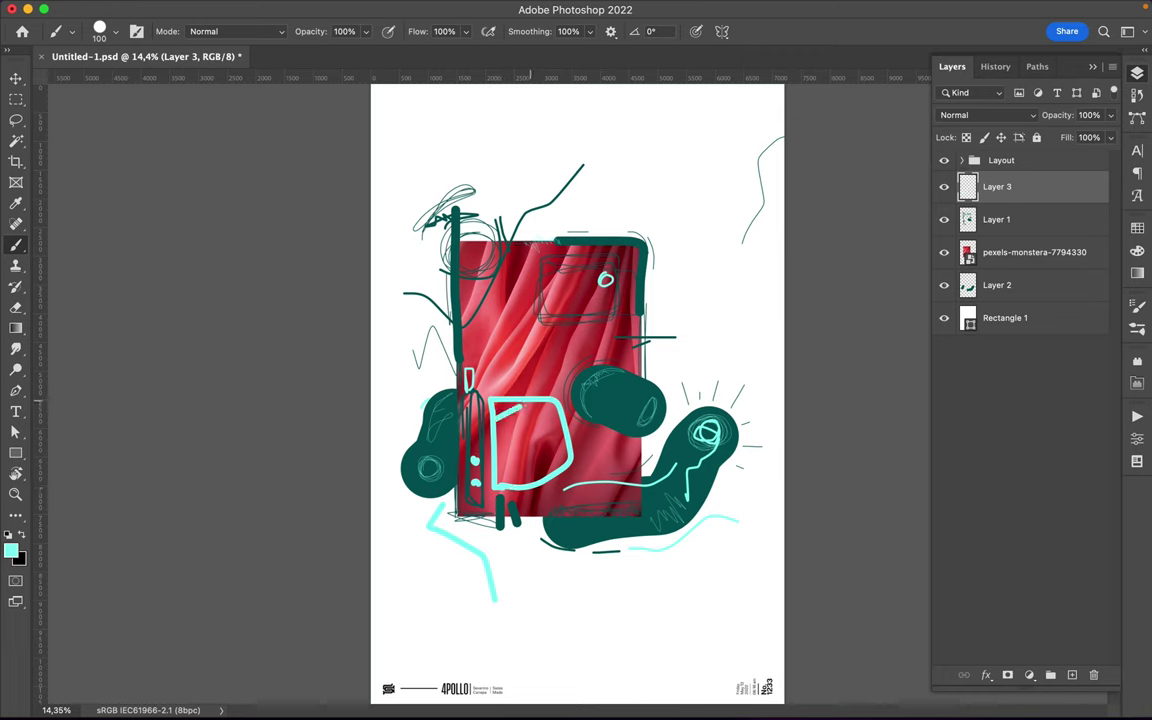
pyautogui.press('super+z')
pyautogui.press('super+z')
pyautogui.moveTo(494, 294); pyautogui.dragTo(583, 433)
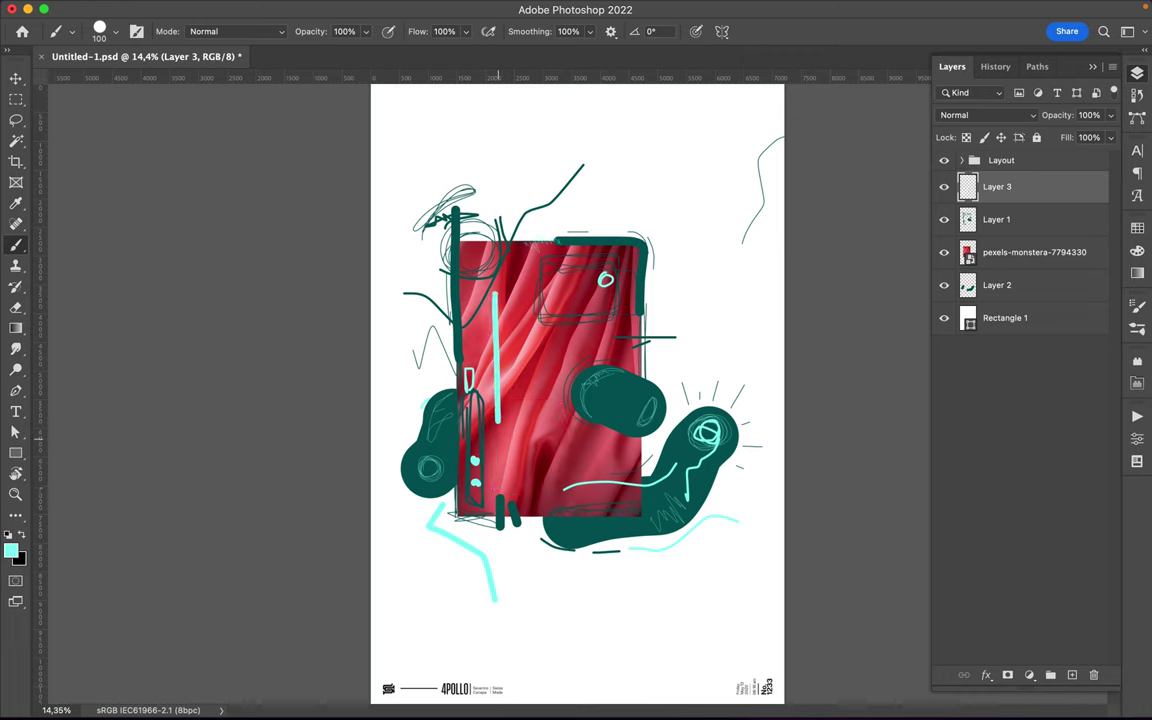
pyautogui.moveTo(612, 175)
pyautogui.mouseDown()
pyautogui.moveTo(667, 303)
pyautogui.moveTo(688, 276)
pyautogui.mouseUp()
# Step: Add a layer below Layer 2 and paint broad 508 px cyan shapes around the photo
pyautogui.click(1000, 285)
pyautogui.click(1072, 675)
pyautogui.rightClick(533, 240)
pyautogui.write('508')
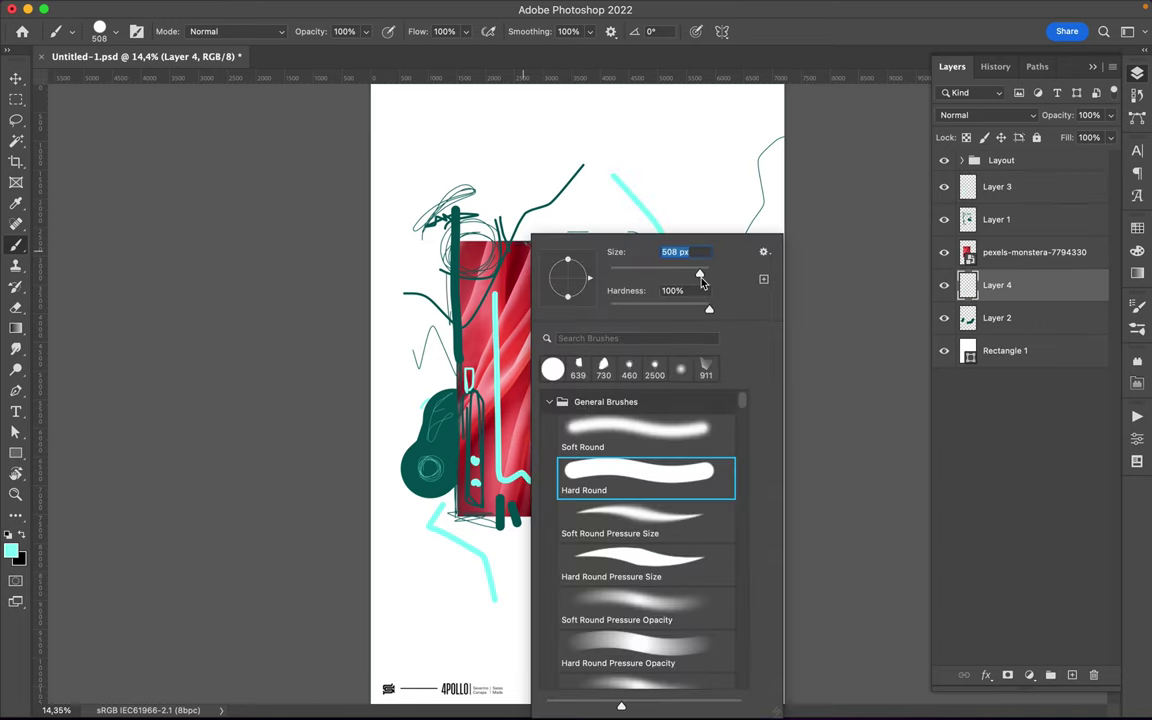
pyautogui.press('Return')
pyautogui.moveTo(500, 195); pyautogui.dragTo(450, 265)
pyautogui.moveTo(572, 566); pyautogui.dragTo(652, 568)
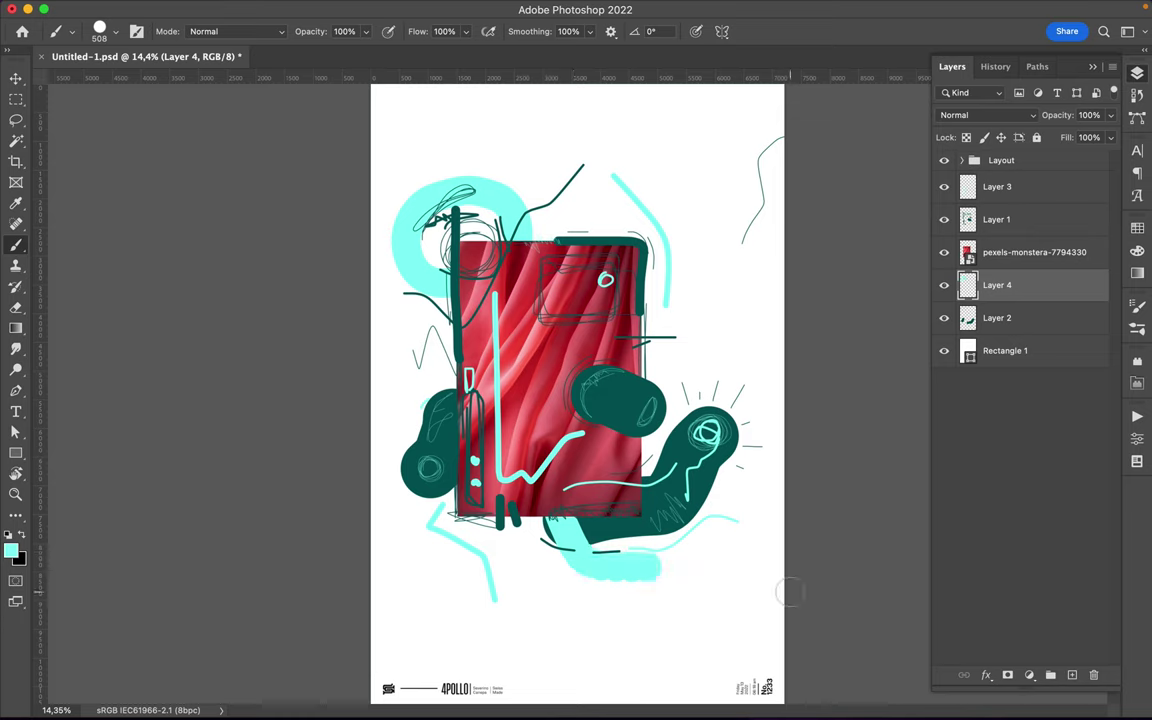
pyautogui.moveTo(1034, 285); pyautogui.dragTo(1037, 344)
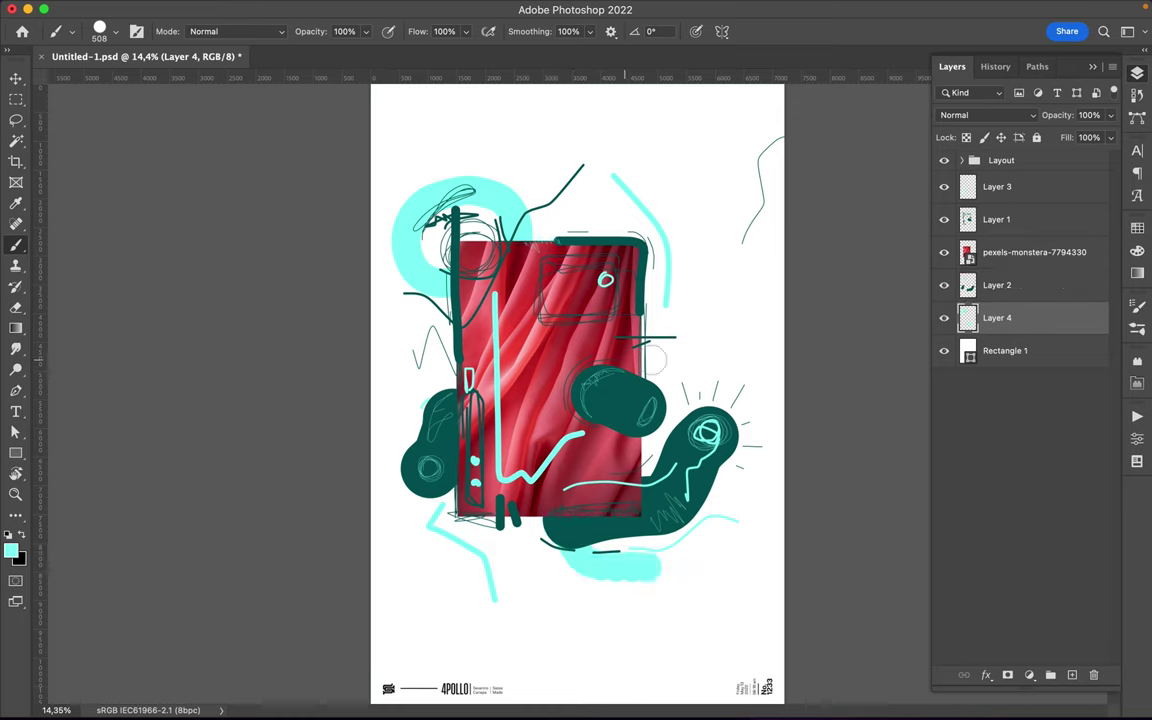
pyautogui.moveTo(655, 342); pyautogui.dragTo(720, 330)
# Step: Switch to teal and paint bands along the photo's left, right and bottom edges
pyautogui.click(1137, 228)
pyautogui.moveTo(1003, 269); pyautogui.dragTo(947, 269)
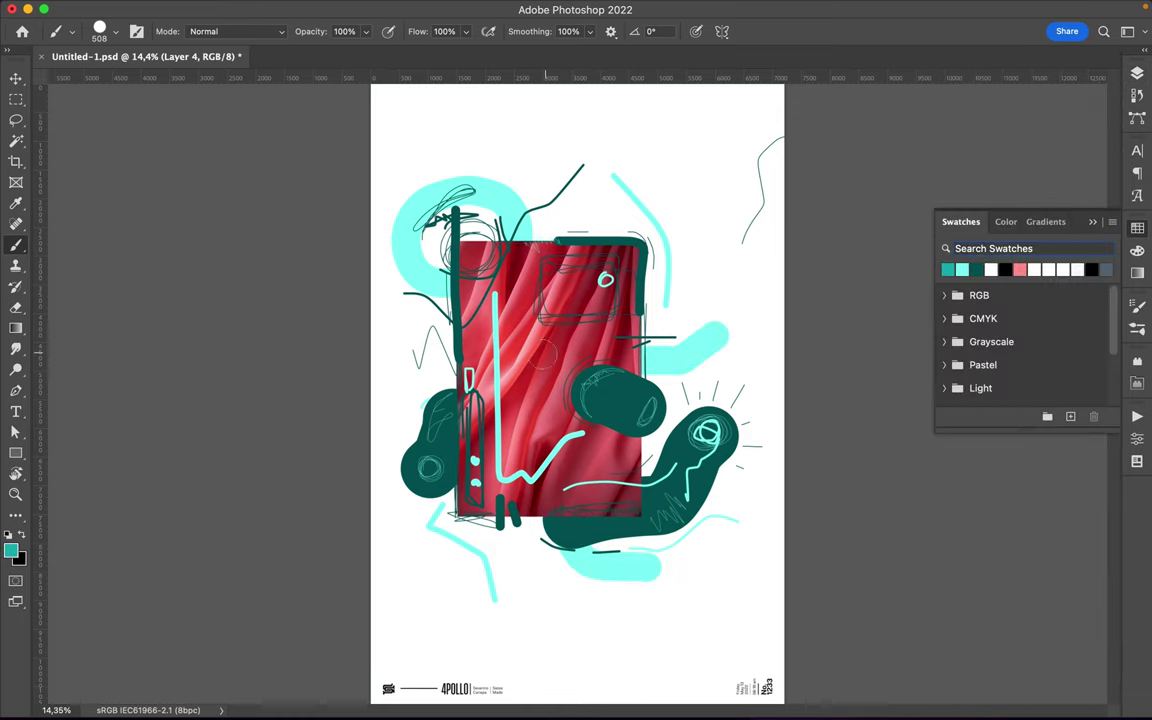
pyautogui.moveTo(450, 300); pyautogui.dragTo(450, 388)
pyautogui.moveTo(645, 272); pyautogui.dragTo(645, 312)
pyautogui.moveTo(460, 505); pyautogui.dragTo(555, 527)
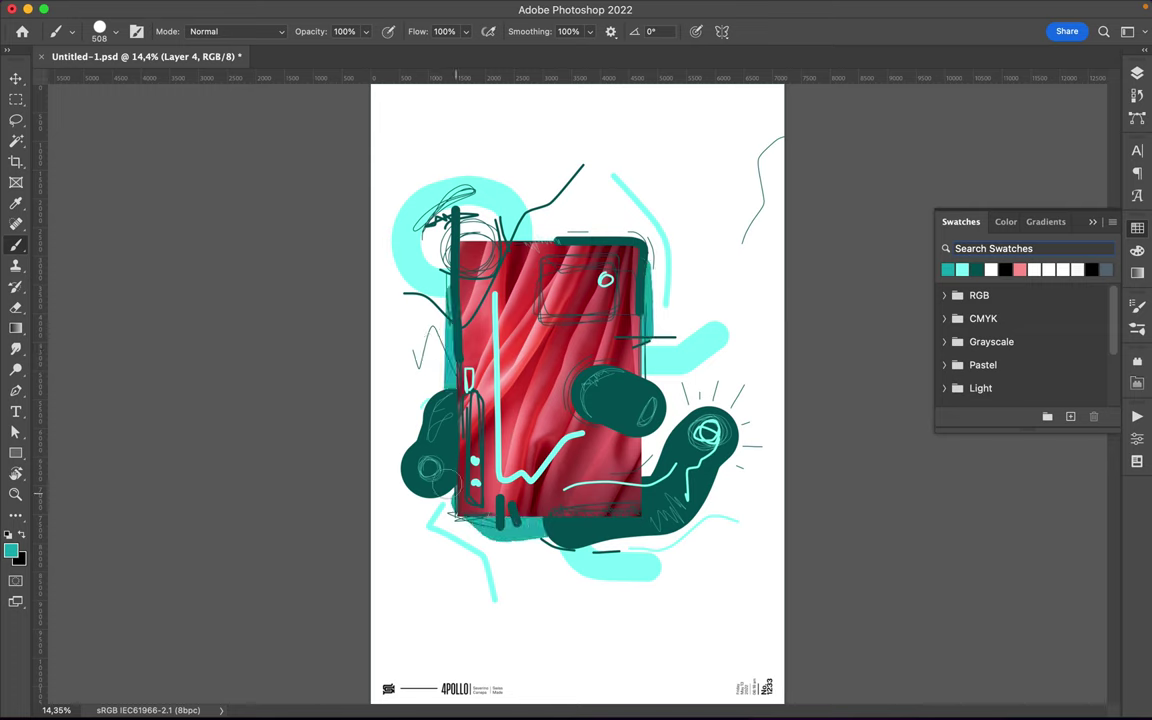
# Step: Add a new layer above Layer 3 and set the brush to about 81 px
pyautogui.rightClick(605, 280)
pyautogui.write('194')
pyautogui.click(1137, 73)
pyautogui.click(997, 186)
pyautogui.click(1072, 675)
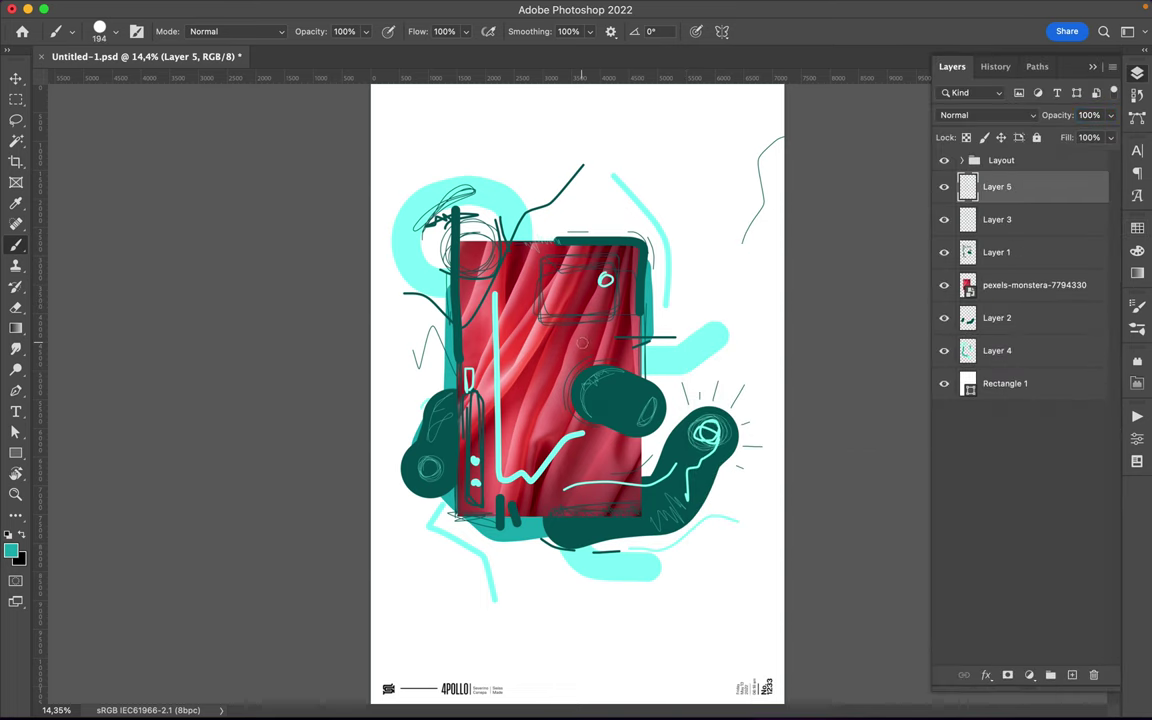
pyautogui.rightClick(592, 238)
pyautogui.moveTo(716, 272); pyautogui.dragTo(704, 274)
pyautogui.press('Return')
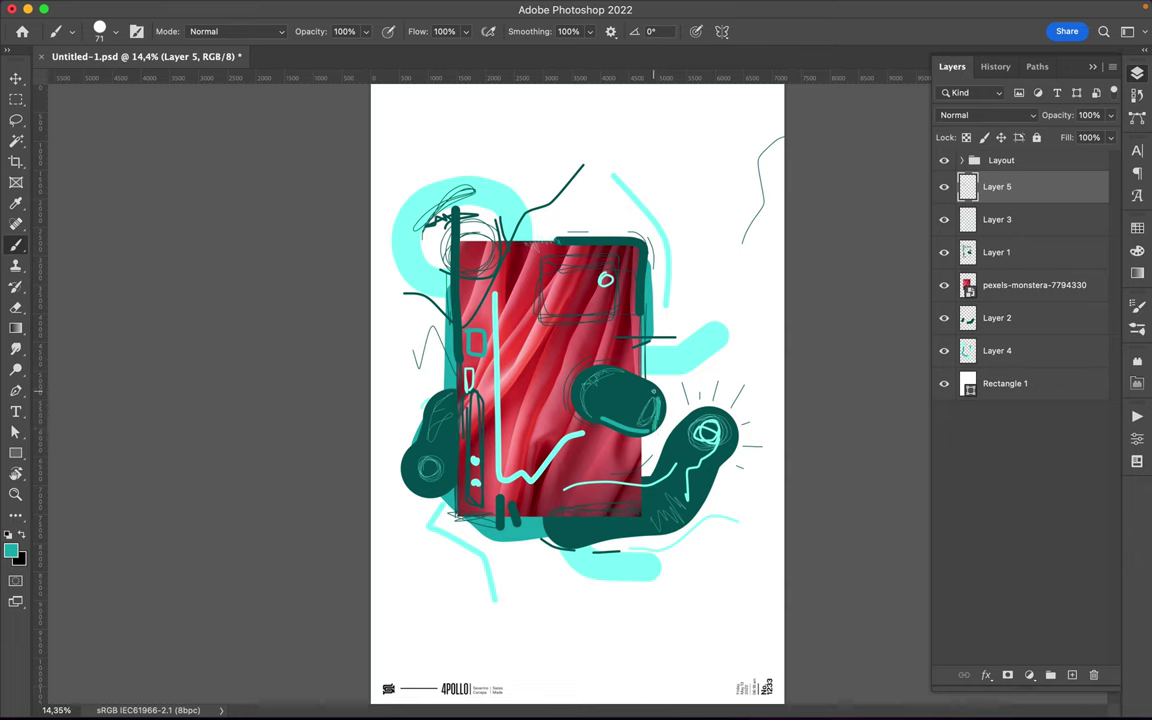
# Step: Paint small teal marks on the photo, dashes above it, and a ray above the cyan ring
pyautogui.moveTo(542, 503); pyautogui.dragTo(625, 490)
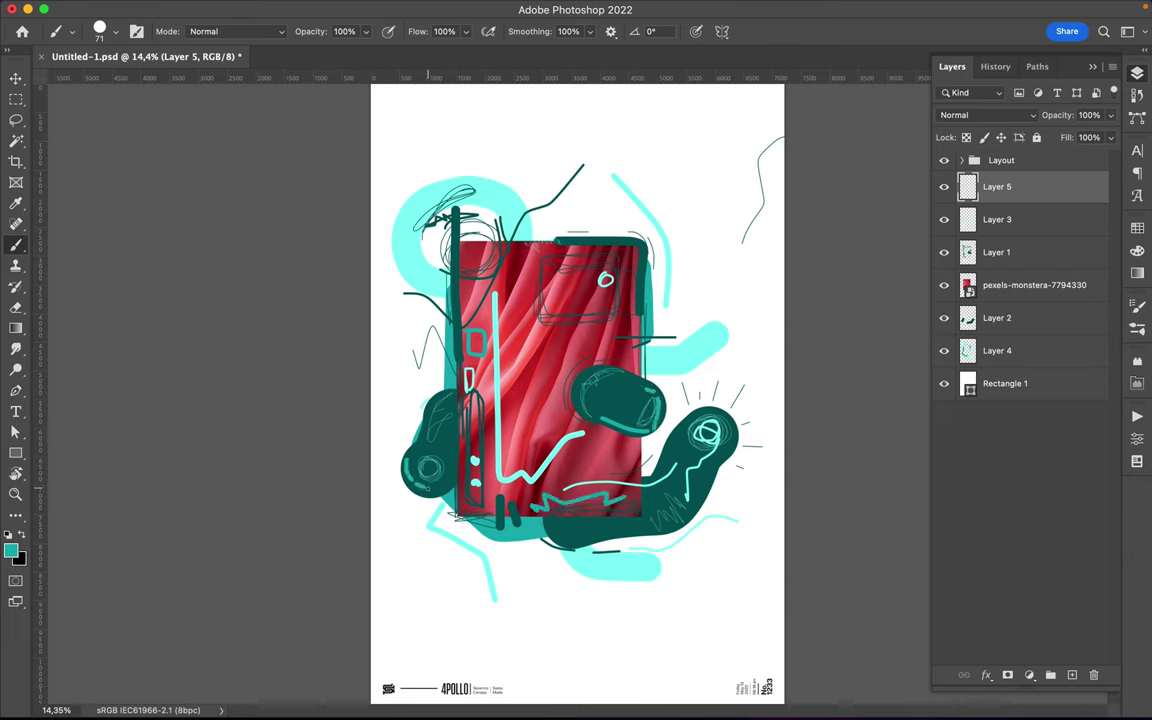
pyautogui.moveTo(580, 538); pyautogui.dragTo(631, 536)
pyautogui.press('cmd+z')
pyautogui.moveTo(707, 474); pyautogui.dragTo(724, 479)
pyautogui.moveTo(507, 187); pyautogui.dragTo(512, 167)
pyautogui.moveTo(516, 200); pyautogui.dragTo(527, 196)
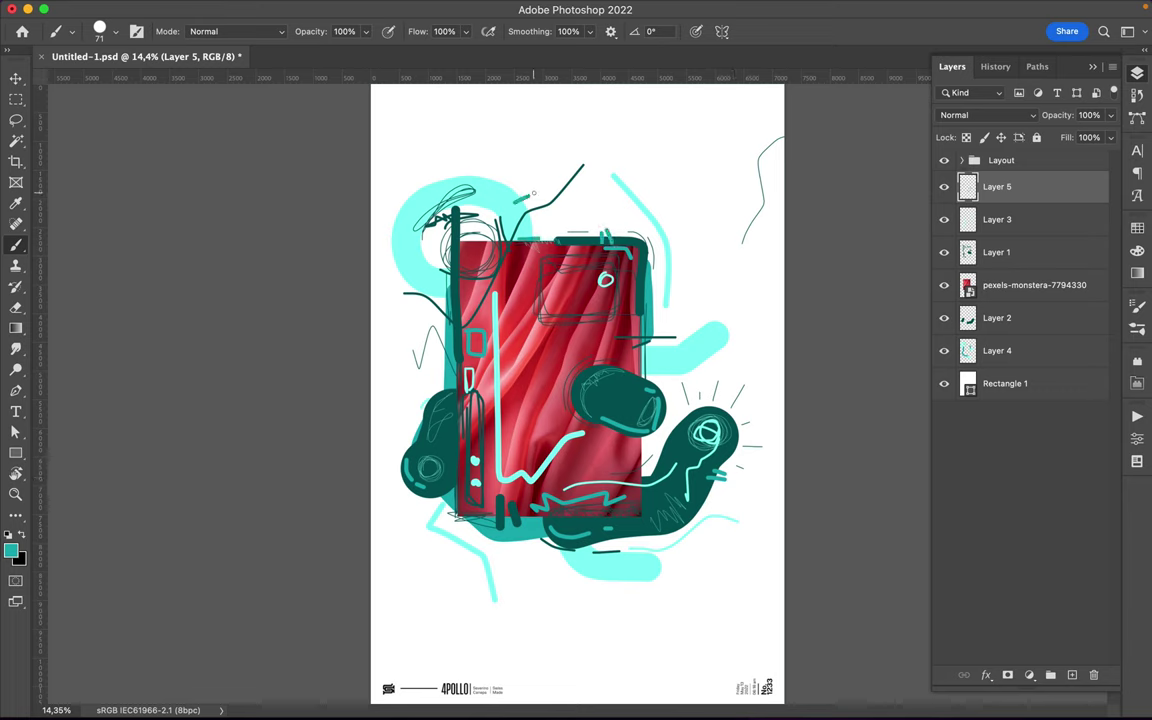
pyautogui.moveTo(417, 198); pyautogui.dragTo(405, 173)
pyautogui.moveTo(474, 168); pyautogui.dragTo(474, 145)
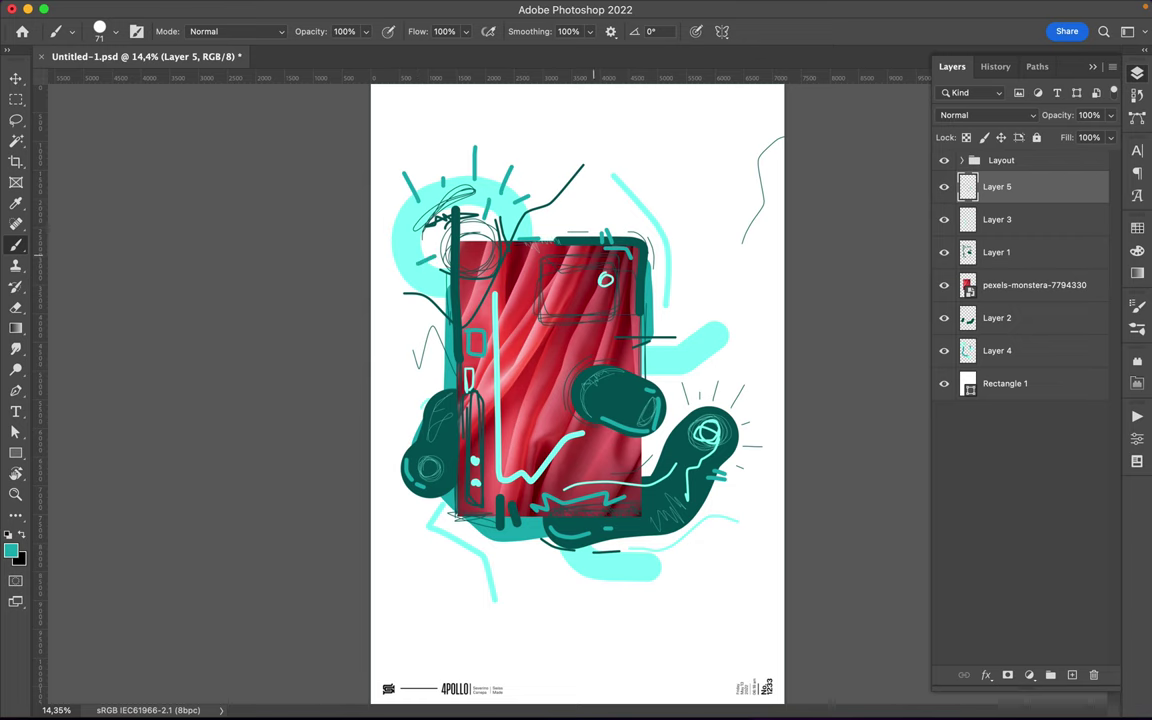
# Step: Draw a thin 6 px zigzag on the right cyan shape and a 49 px teal spiral on the photo
pyautogui.rightClick(465, 207)
pyautogui.write('6')
pyautogui.press('Return')
pyautogui.moveTo(674, 348); pyautogui.dragTo(682, 345)
pyautogui.rightClick(533, 433)
pyautogui.click(656, 476)
pyautogui.press('Return')
pyautogui.moveTo(520, 440)
pyautogui.mouseDown()
pyautogui.moveTo(515, 430)
pyautogui.moveTo(560, 443)
pyautogui.mouseUp()
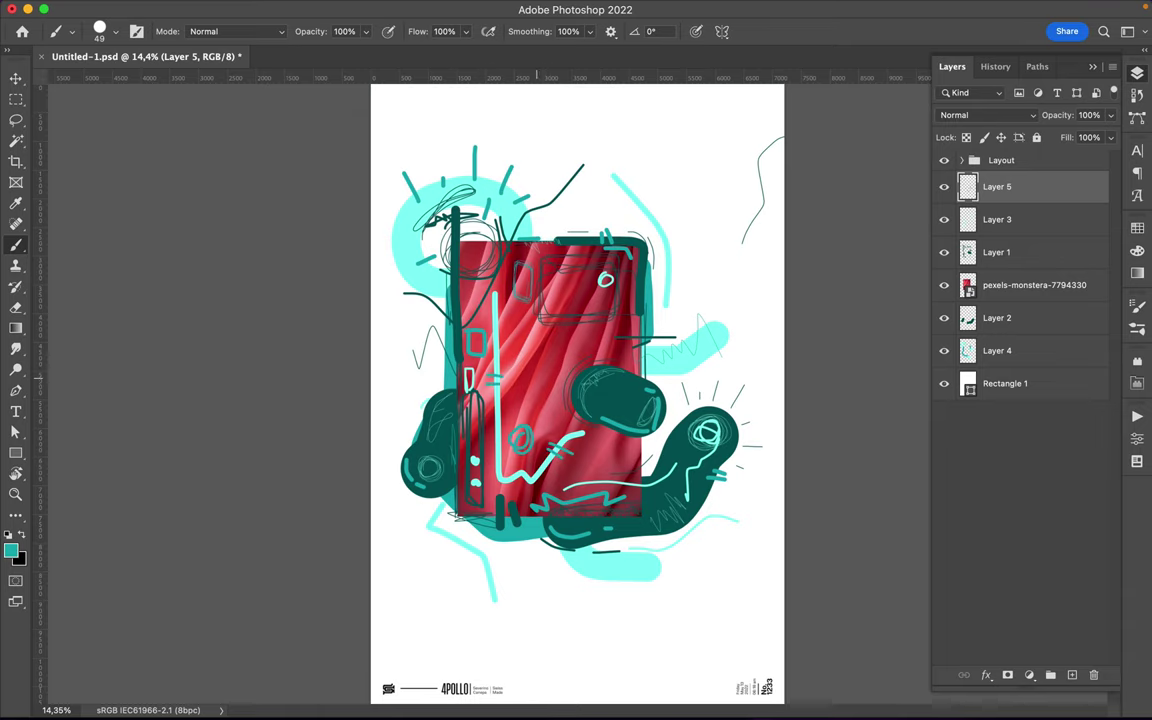
# Step: Save the poster document with Cmd+S
pyautogui.press('super+s')
pyautogui.click(752, 9)
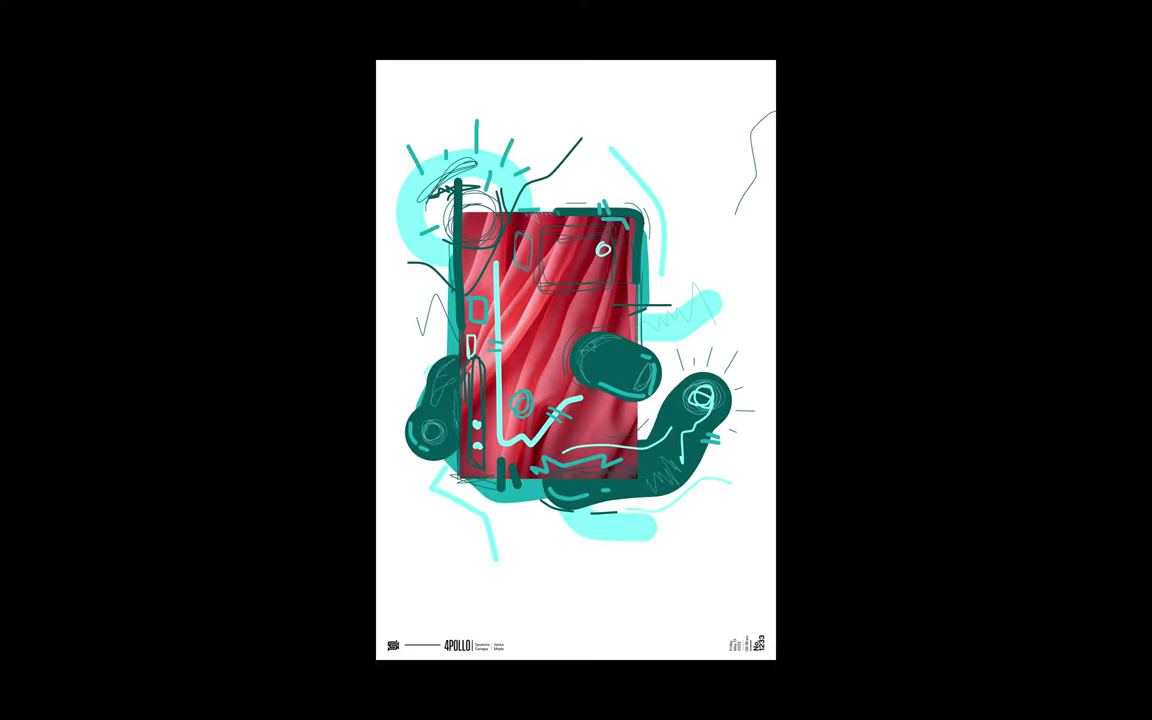